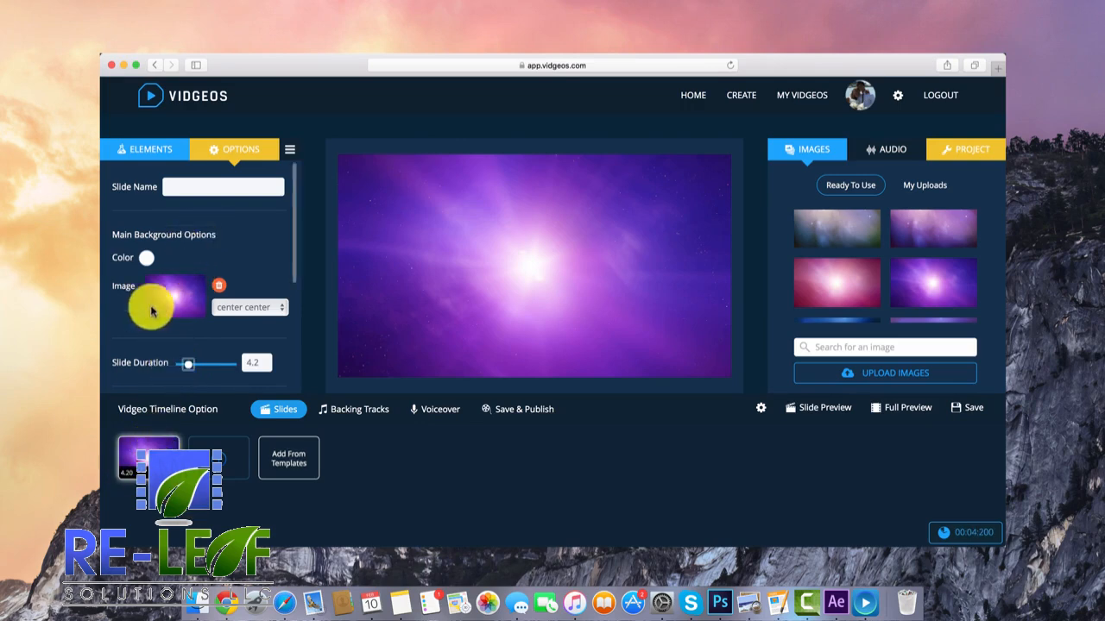
Add an animated text element to the slide and set its text to HELLO.
scroll(245, 278, "down", 5)
scroll(245, 278, "up", 5)
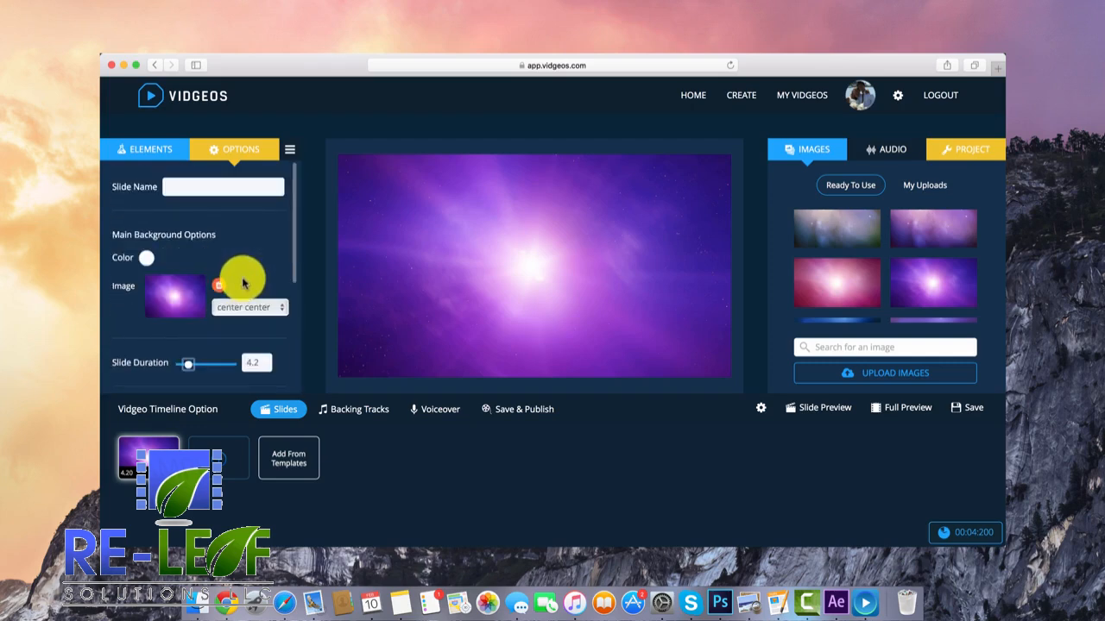
left_click(164, 152)
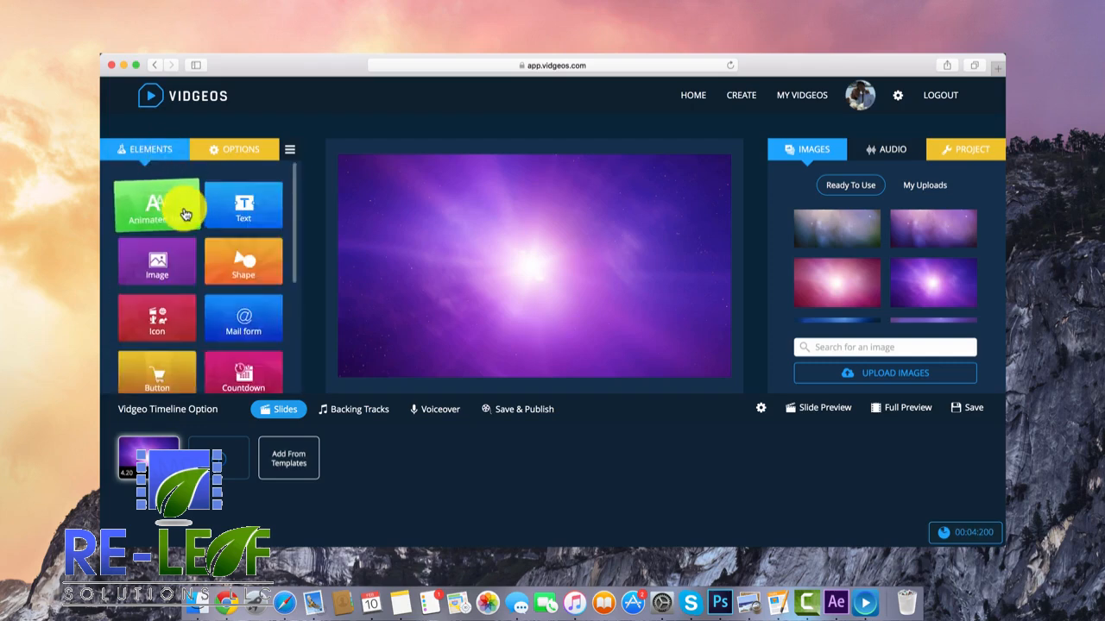
left_click(185, 215)
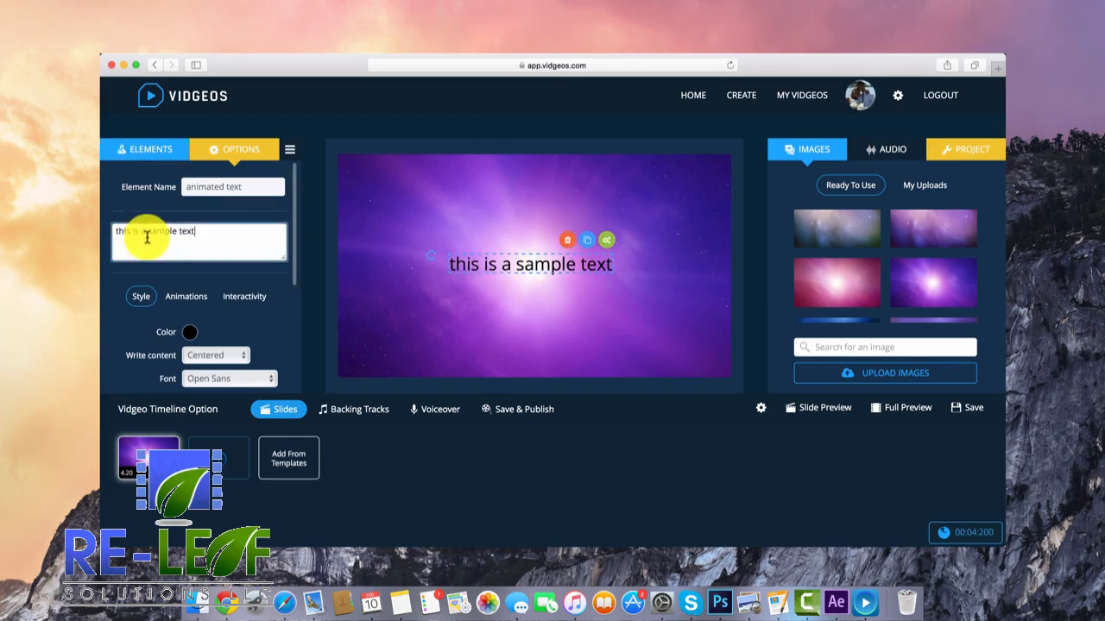
type("HELLO")
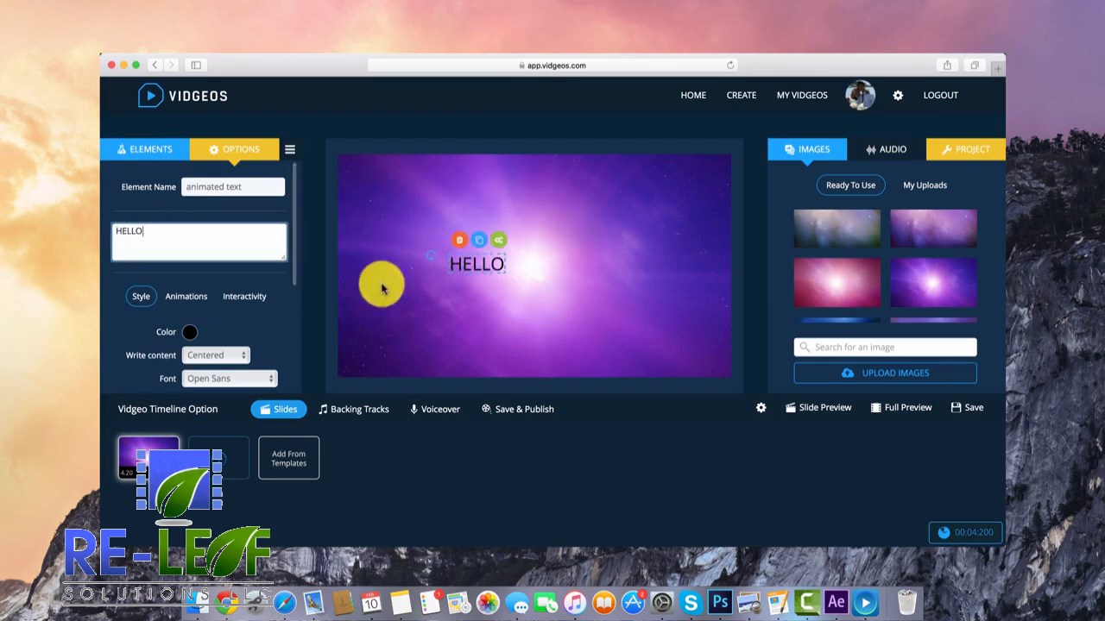
Set the HELLO text's font to Oswald and move it to about the middle of the slide.
scroll(245, 311, "down", 2)
left_click(244, 297)
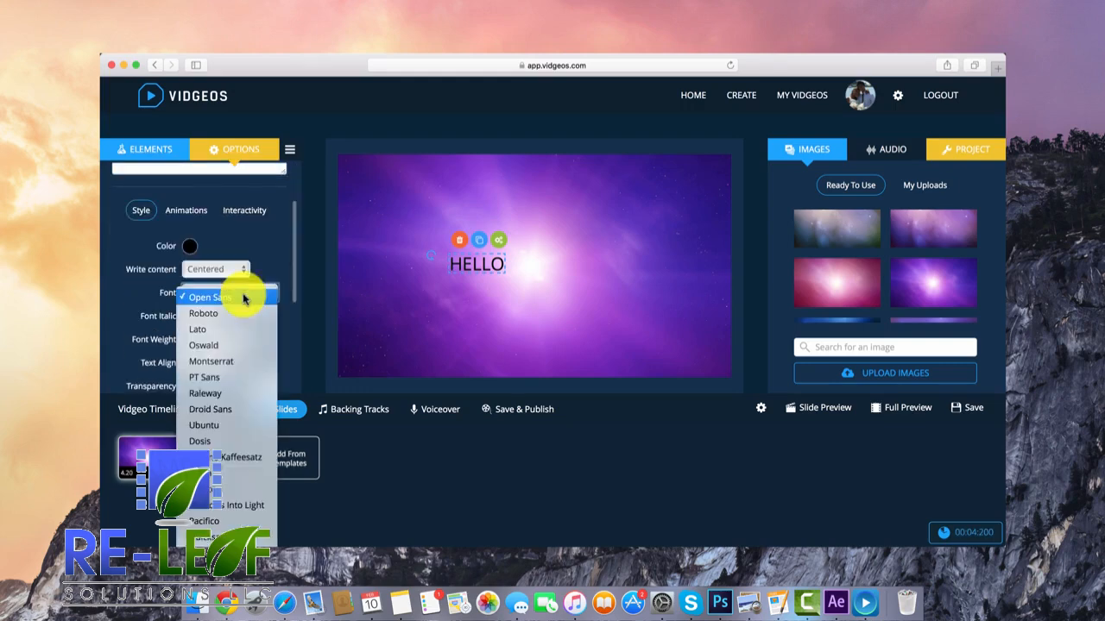
left_click(226, 346)
left_click_drag(480, 266, 525, 274)
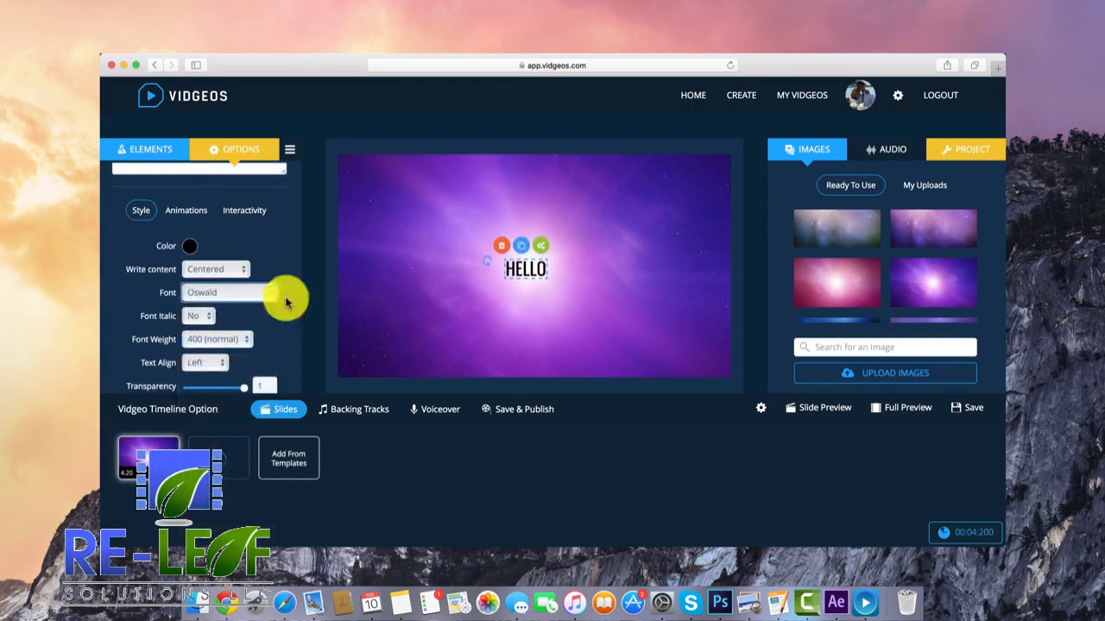
Enlarge the HELLO text to size 130 and centre it on the slide.
scroll(229, 328, "down", 2)
left_click_drag(213, 326, 245, 321)
left_click_drag(522, 278, 542, 275)
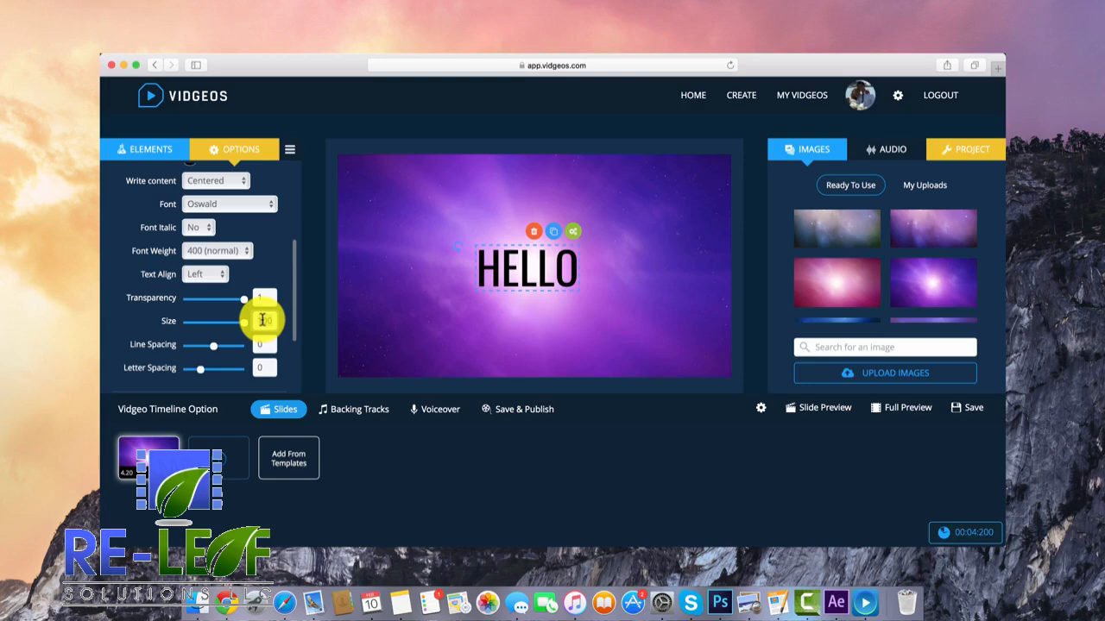
type("130")
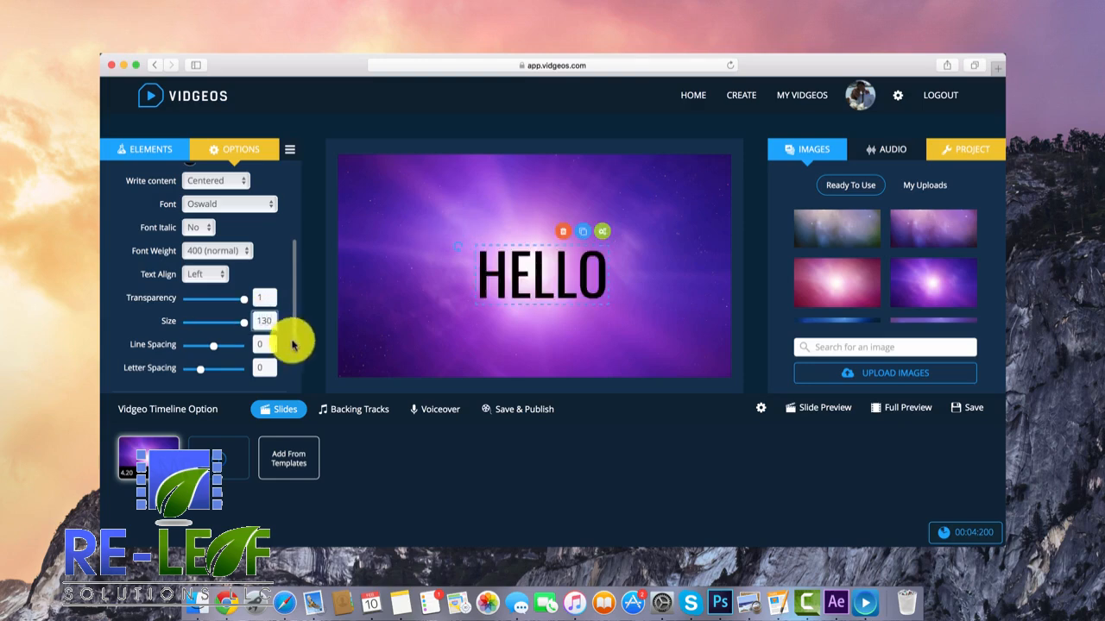
left_click_drag(528, 271, 513, 267)
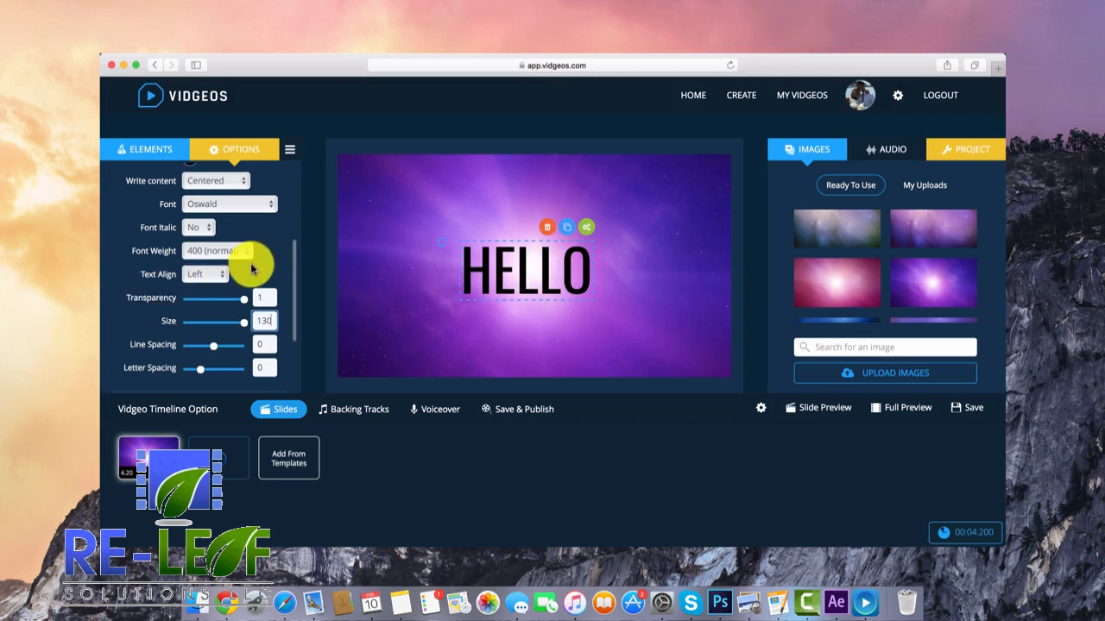
Set the HELLO text's entrance animation effect to slideUpLong.
scroll(249, 270, "up", 1)
scroll(216, 284, "up", 5)
left_click(188, 291)
scroll(211, 302, "down", 3)
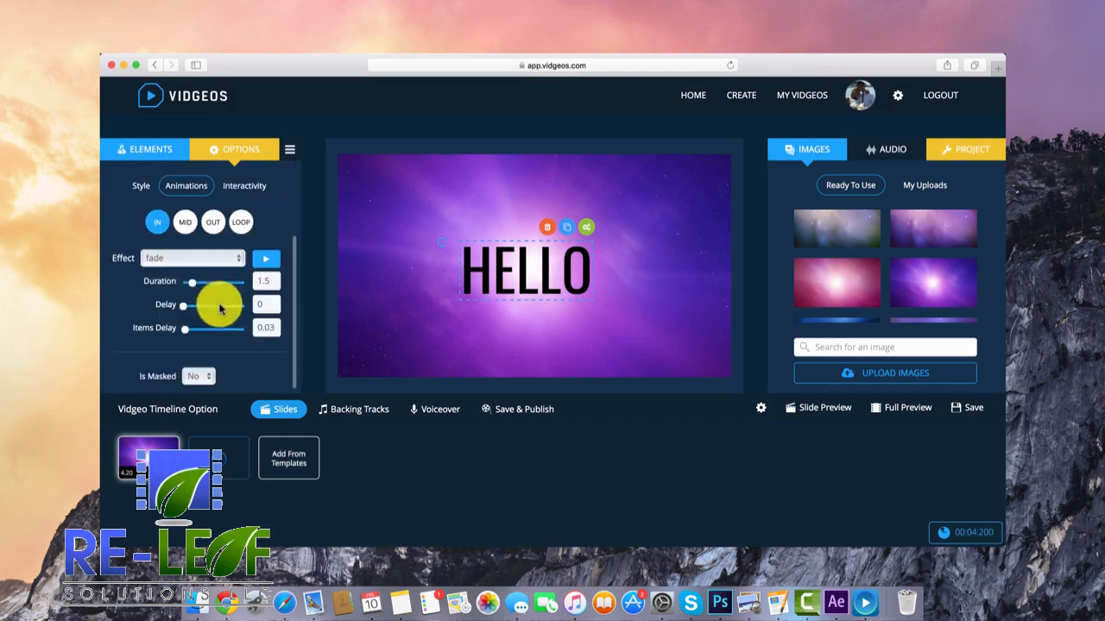
left_click(232, 262)
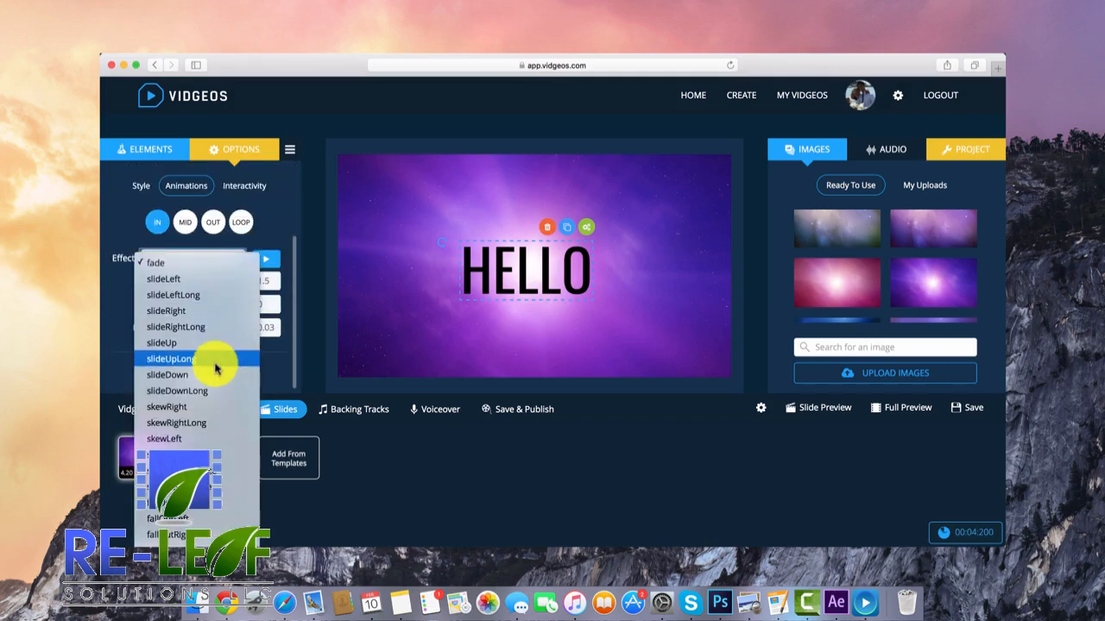
left_click(215, 361)
Set the HELLO text's exit animation effect to slideTopBack with a duration of 1.2.
left_click(213, 222)
left_click(214, 281)
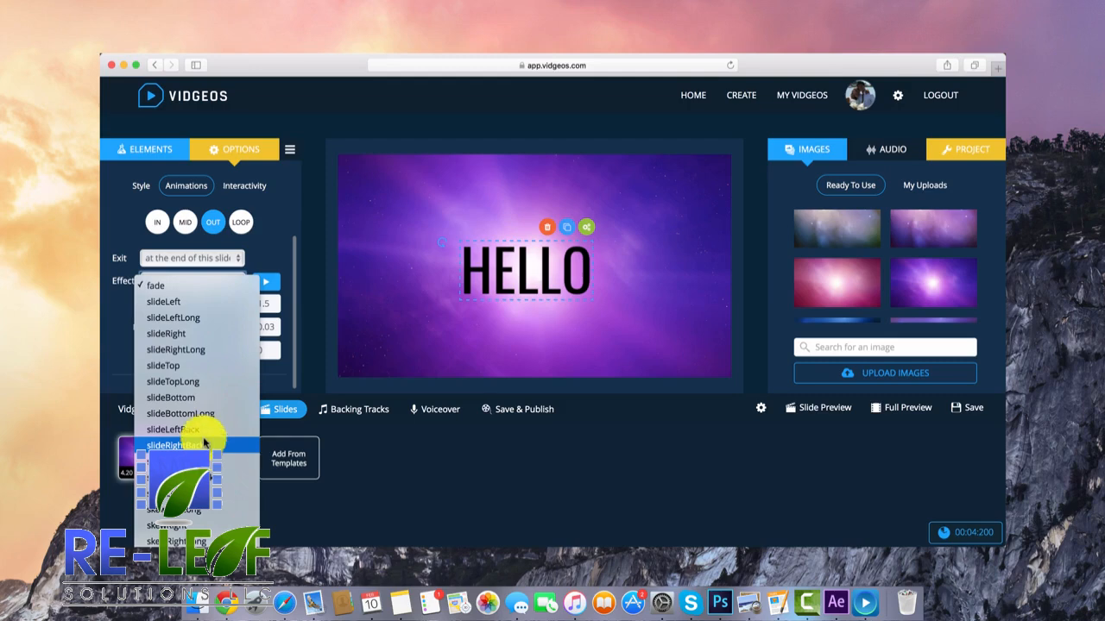
left_click(186, 461)
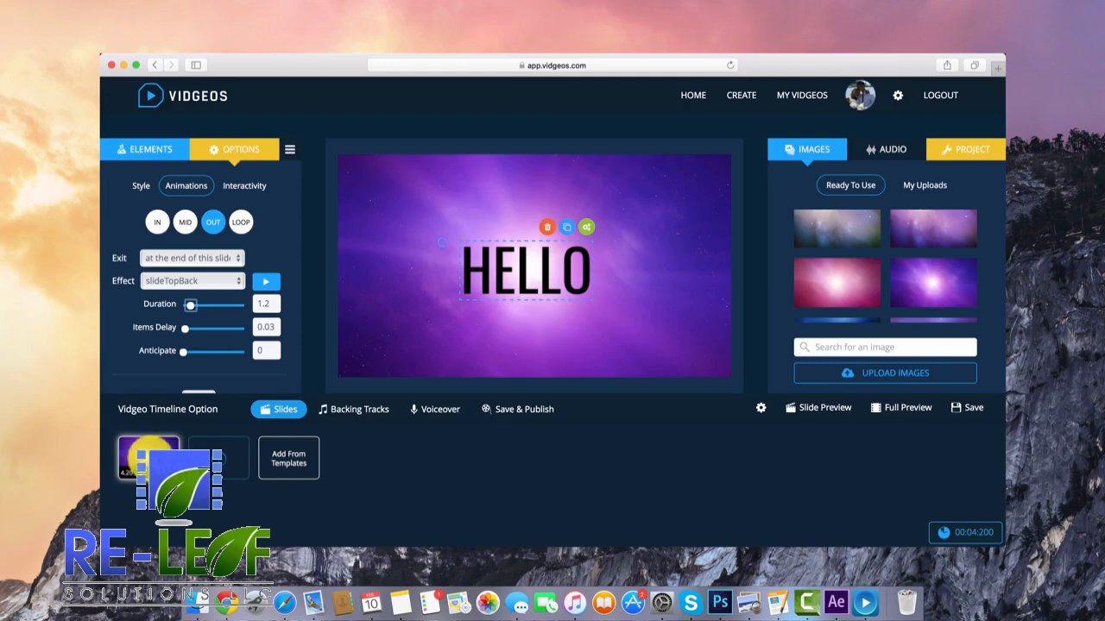
Duplicate the HELLO slide with a slide duration of 6.2 and change the copy's text to WELCOME TO THIS VIDEO.
left_click(218, 459)
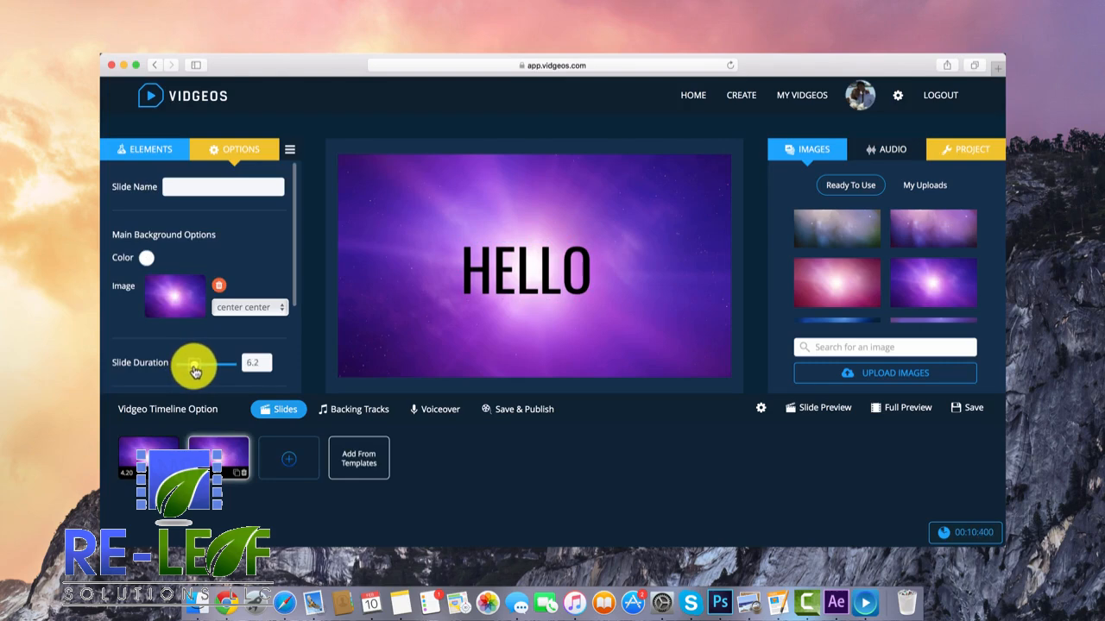
left_click(471, 254)
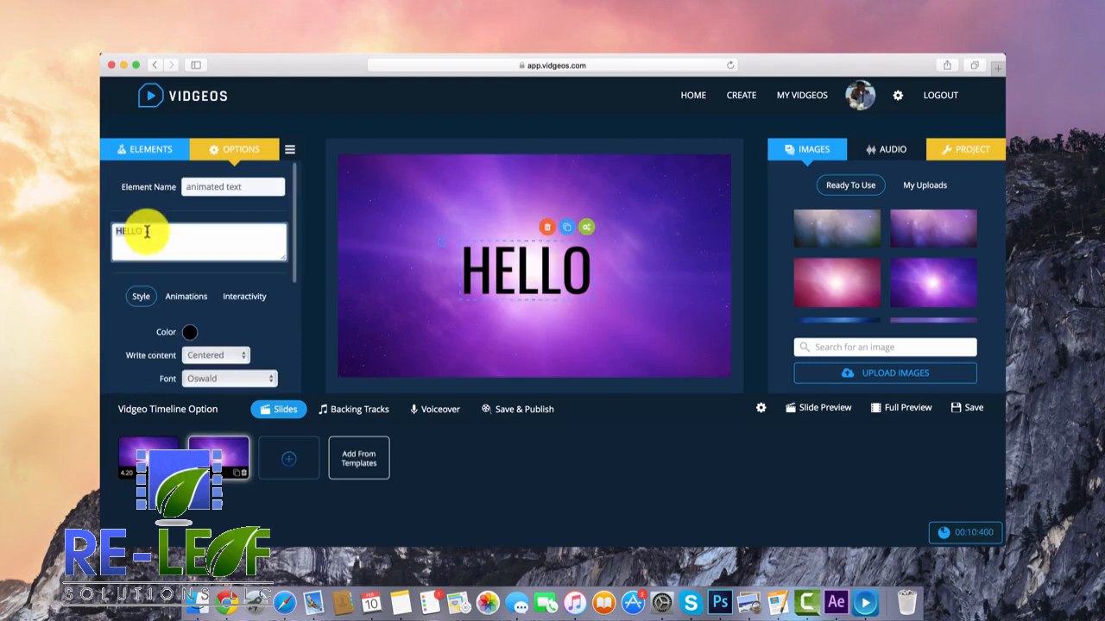
type("W")
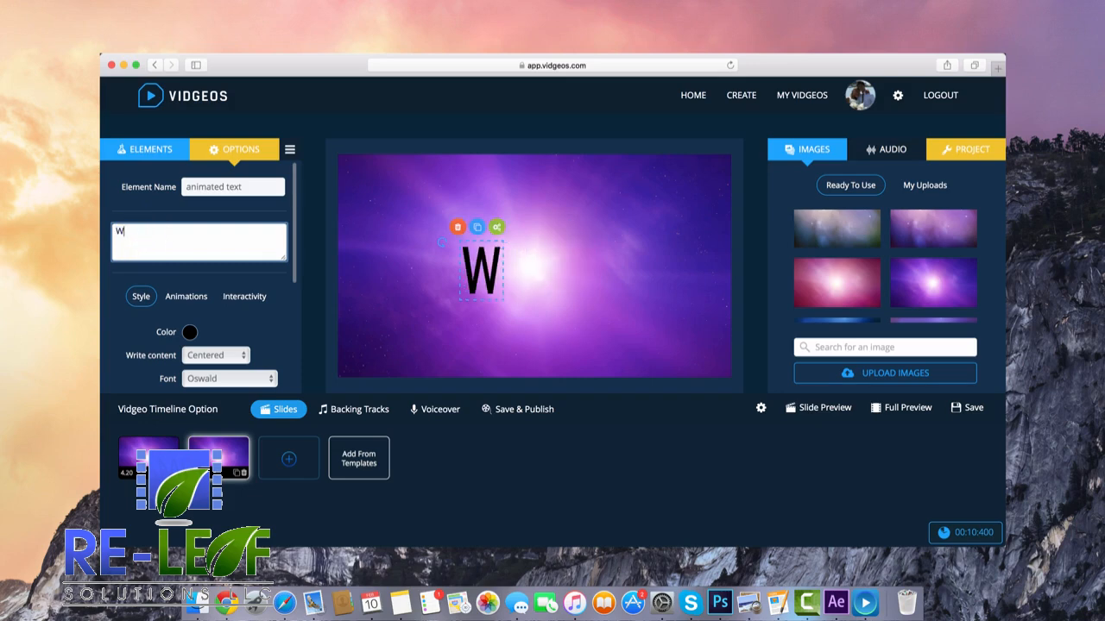
type("ELCOME TO THIS VIDEO")
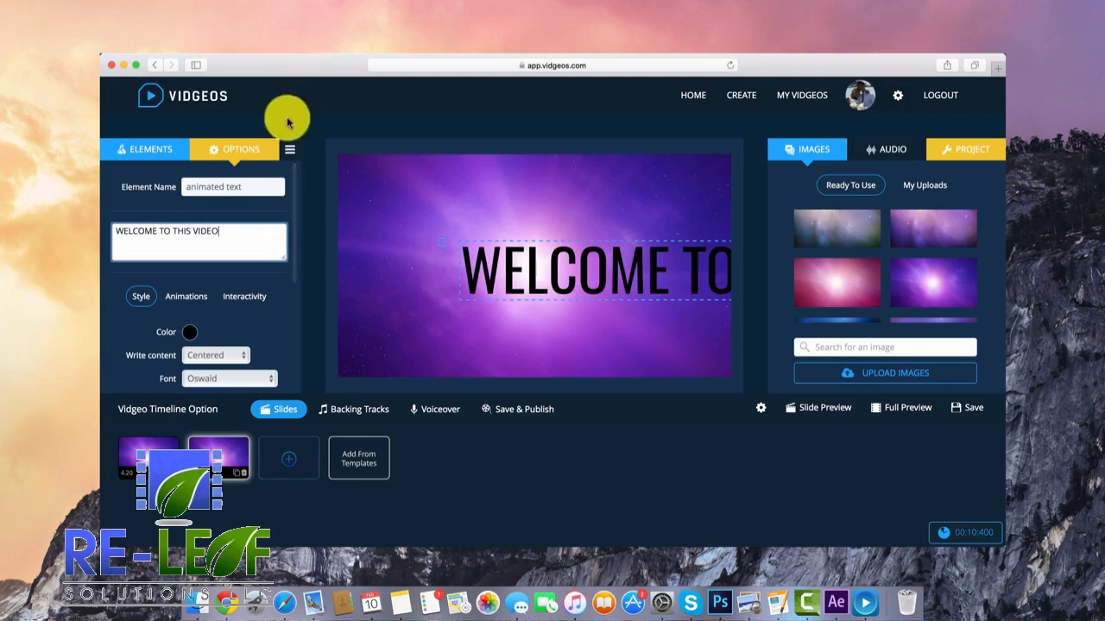
Reduce the welcome text to size 59, centre it on the slide, and open its animation settings.
scroll(217, 301, "down", 5)
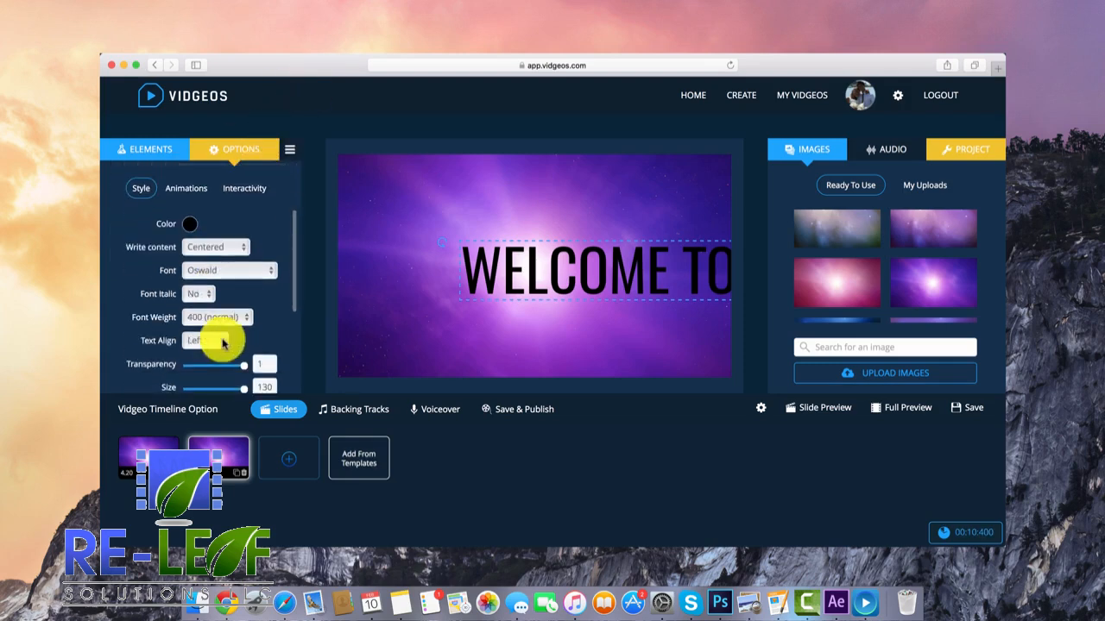
left_click_drag(242, 385, 218, 387)
mouse_move(555, 253)
left_mouse_down()
mouse_move(538, 262)
mouse_move(550, 270)
left_mouse_up()
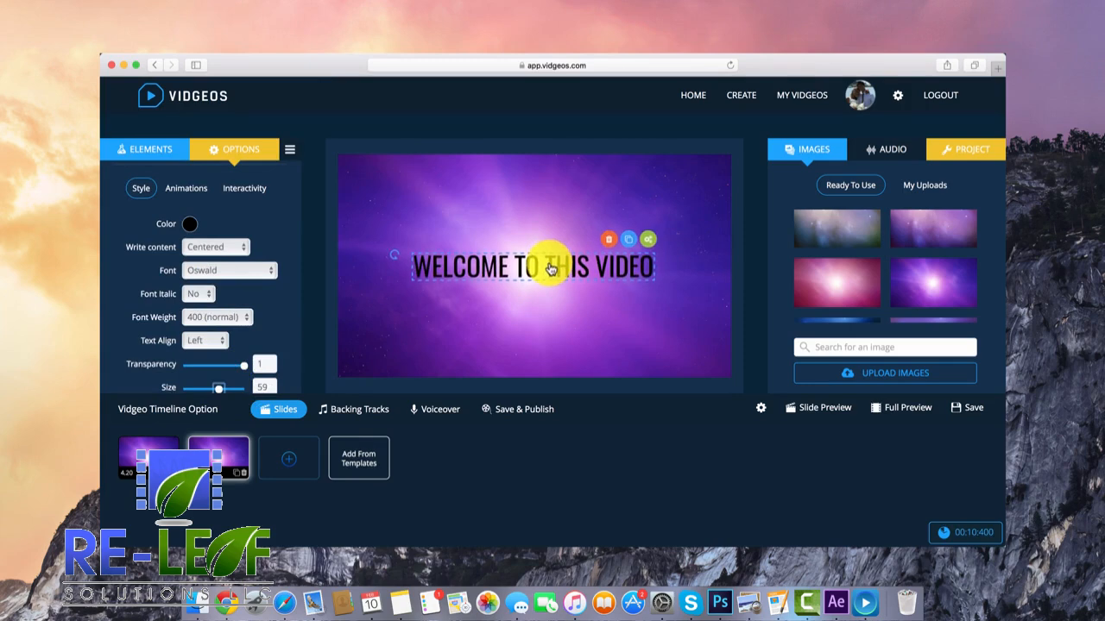
left_click(183, 191)
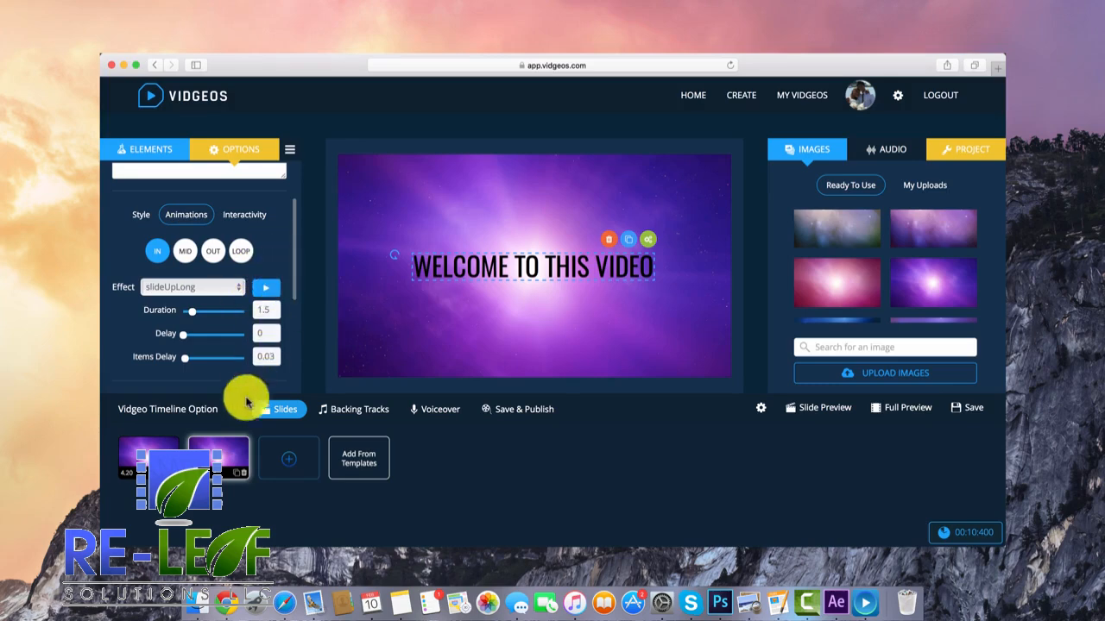
scroll(222, 298, "down", 1)
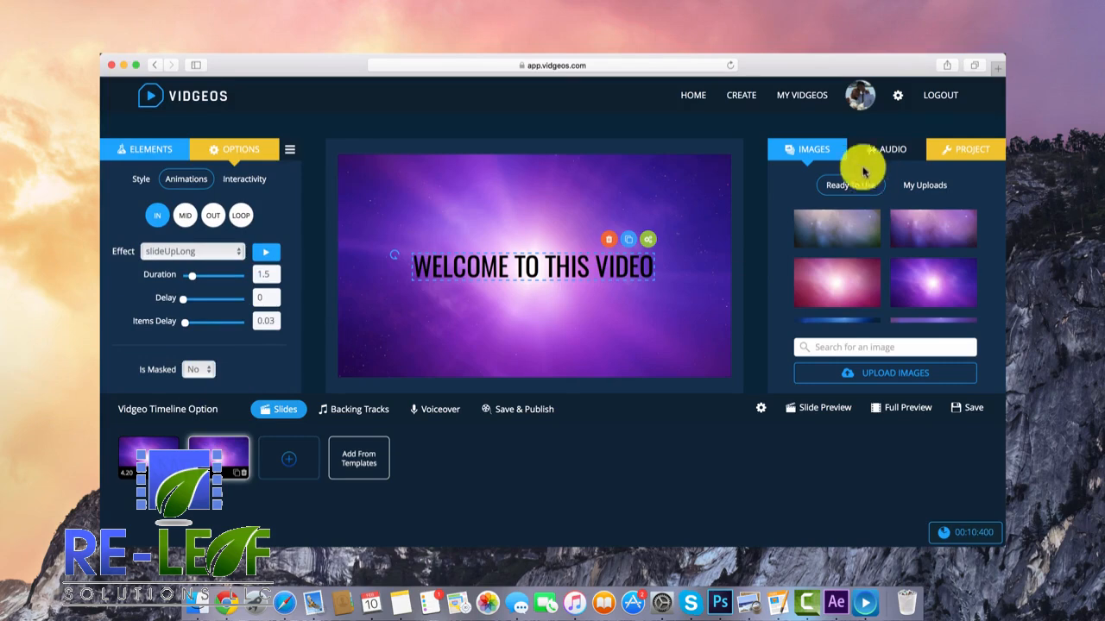
In the project settings, switch the Translations option to No and restore it to Button.
left_click(953, 154)
scroll(941, 202, "down", 5)
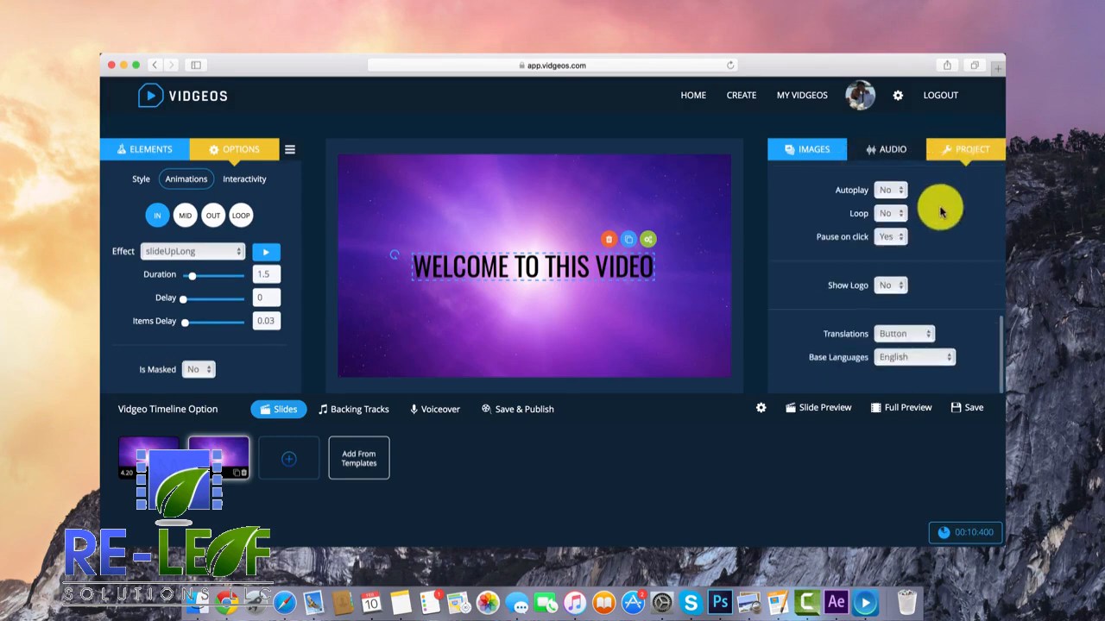
left_click(898, 335)
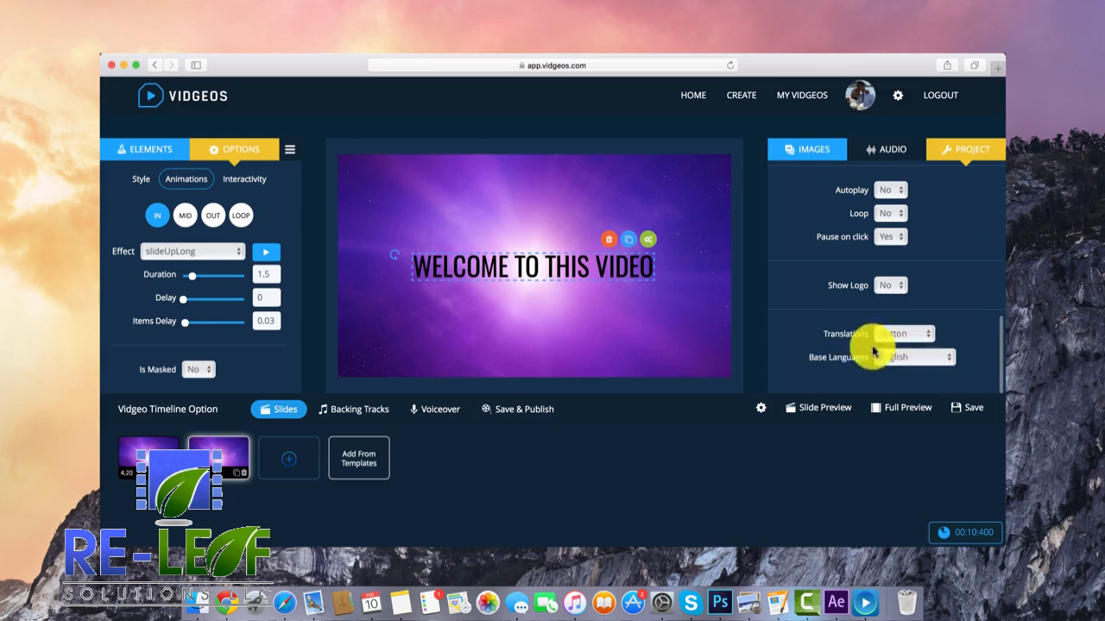
left_click(892, 321)
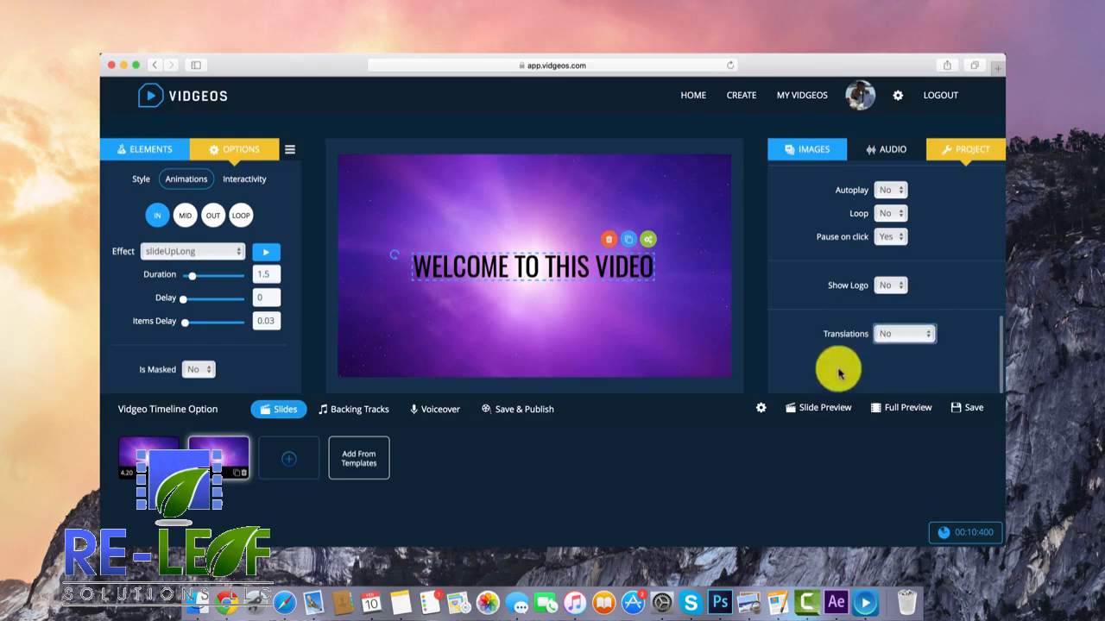
left_click(922, 337)
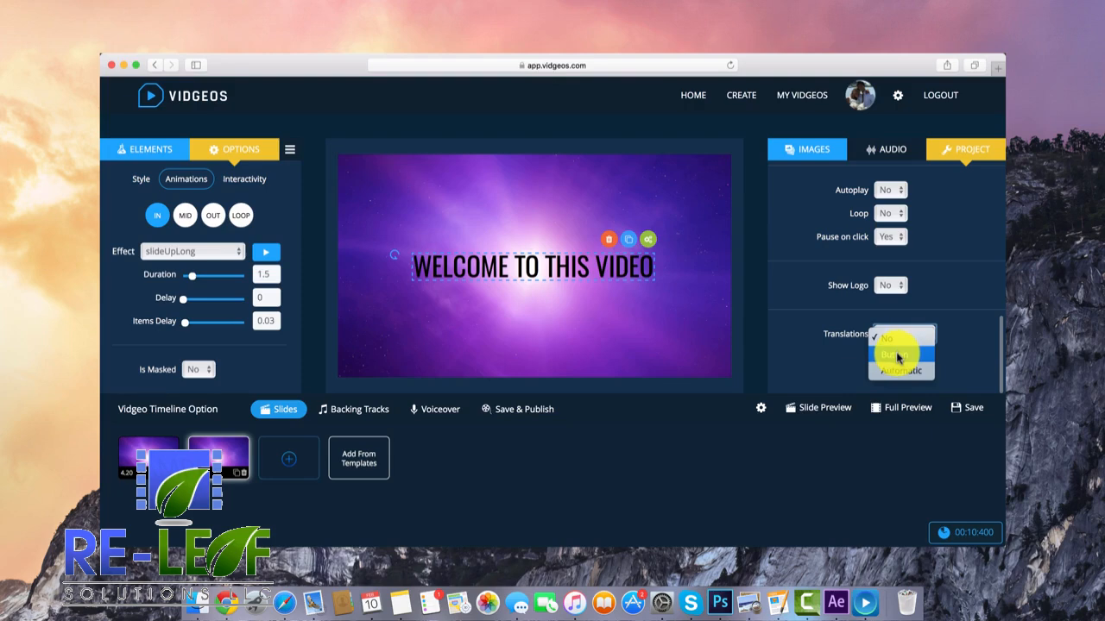
left_click(898, 355)
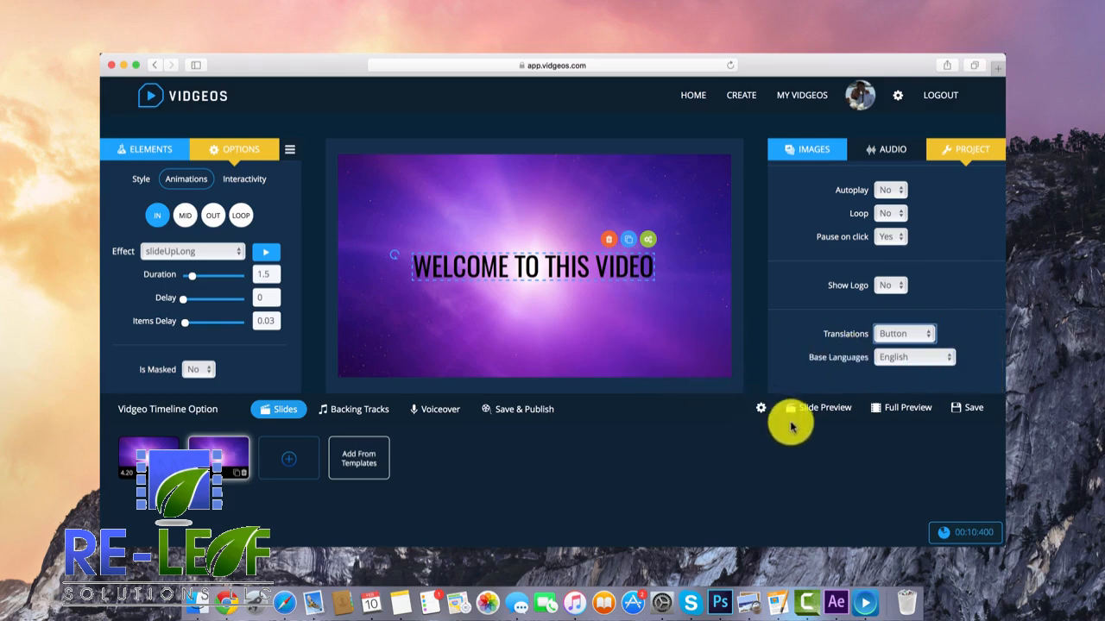
Choose Spanish as the language in the preview settings.
left_click(759, 408)
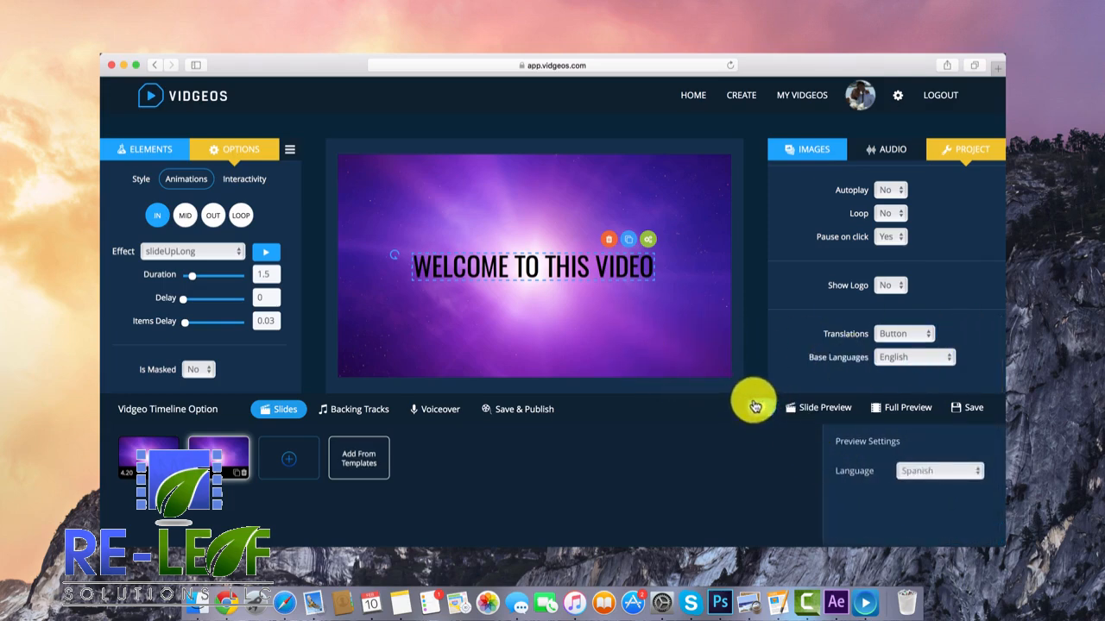
left_click(933, 471)
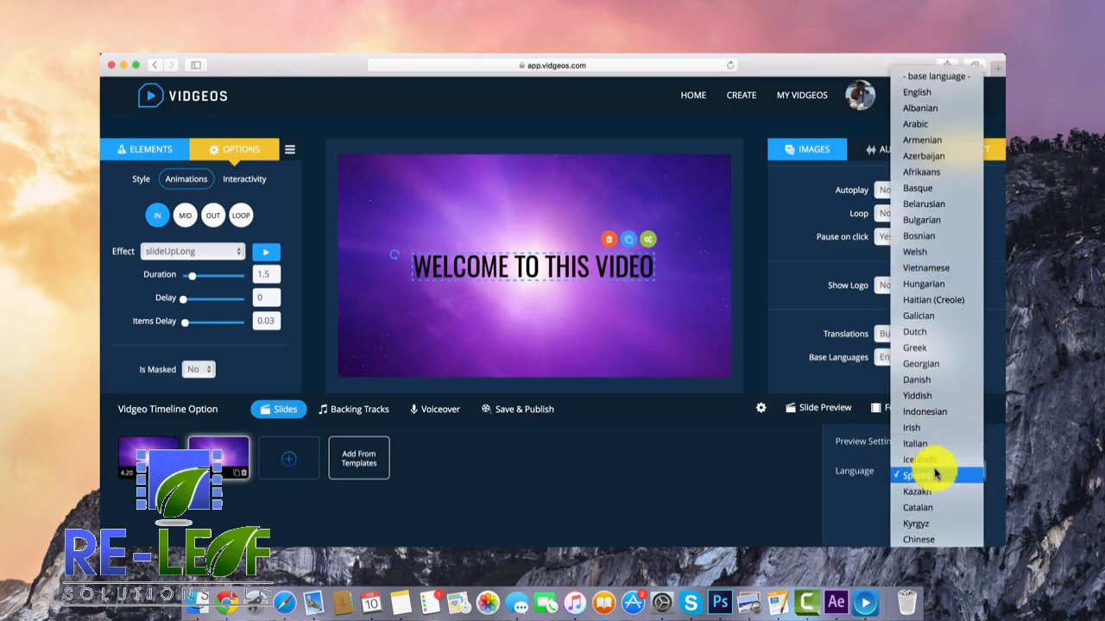
left_click(930, 475)
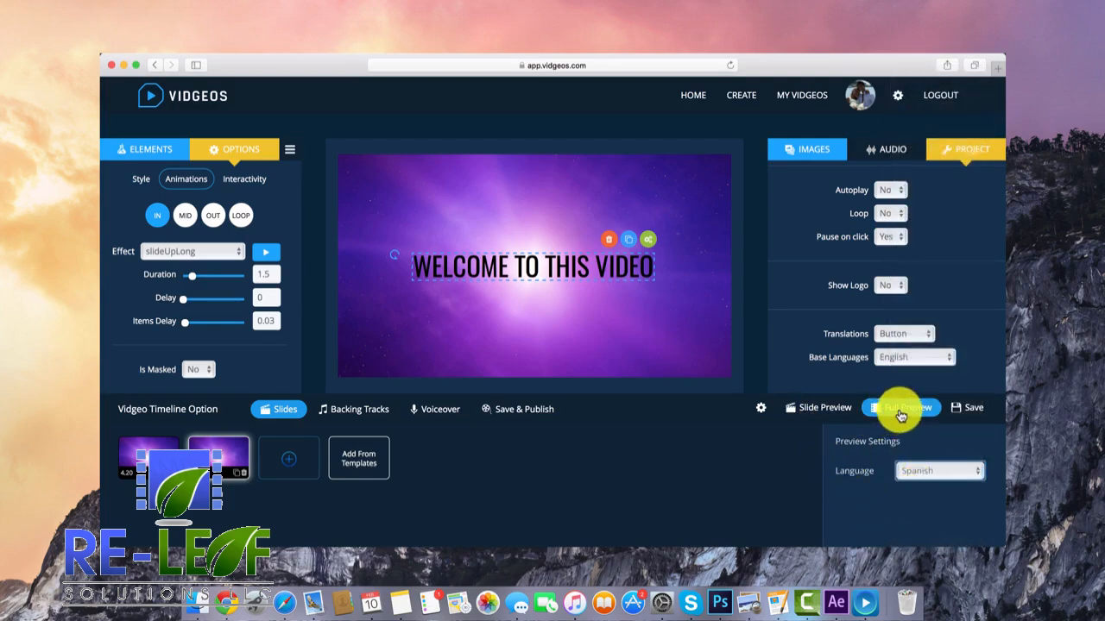
Play the full video preview, accept the translation offer, and close the preview and its settings.
left_click(900, 412)
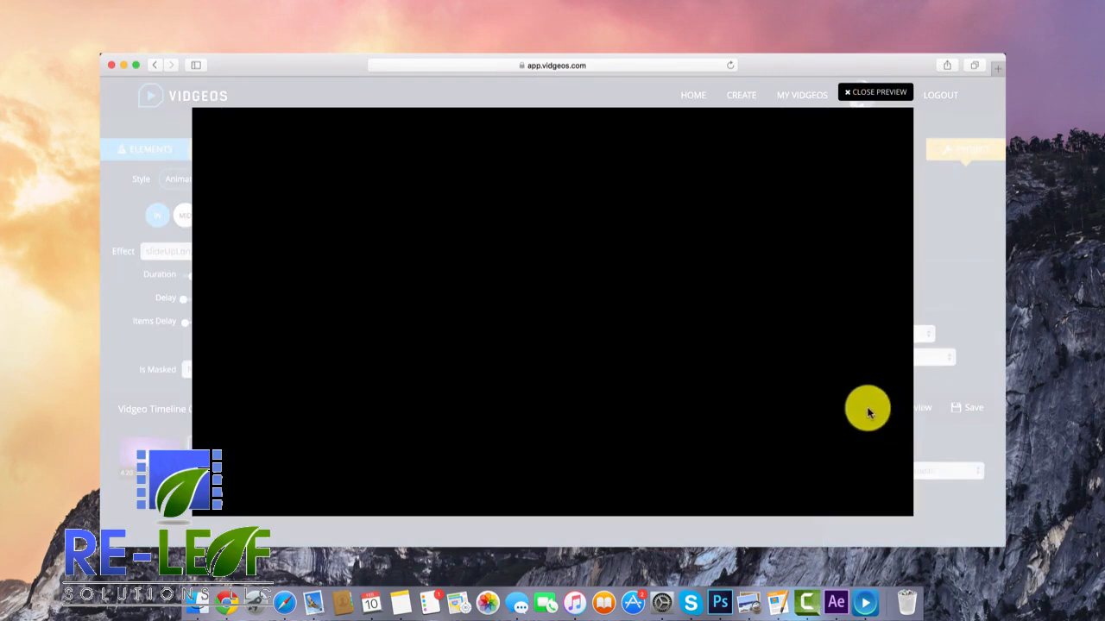
left_click(582, 316)
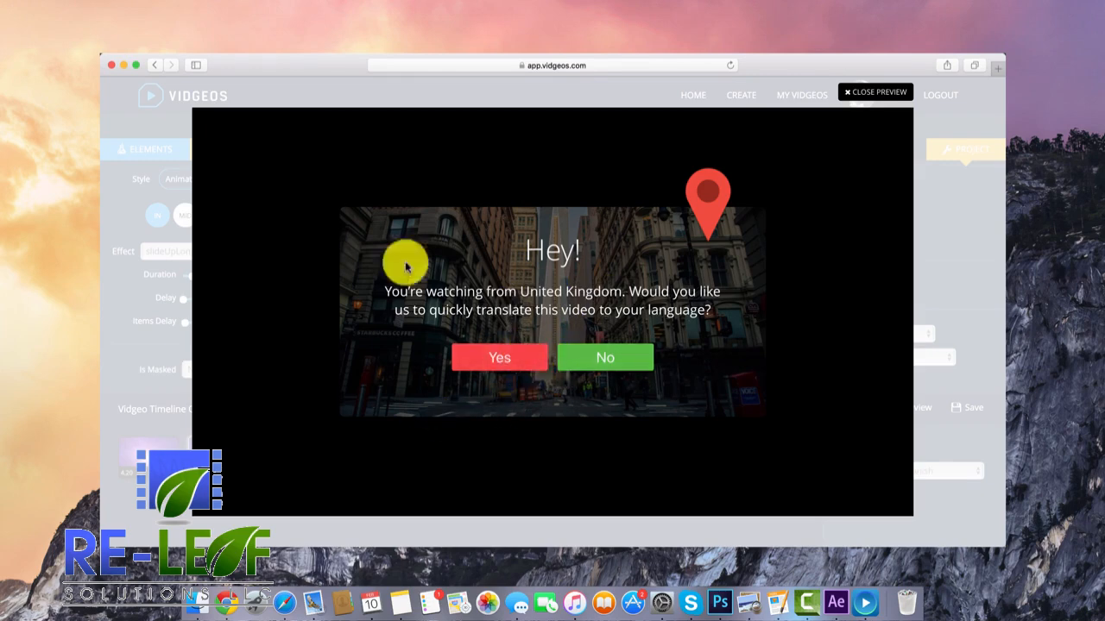
left_click(513, 362)
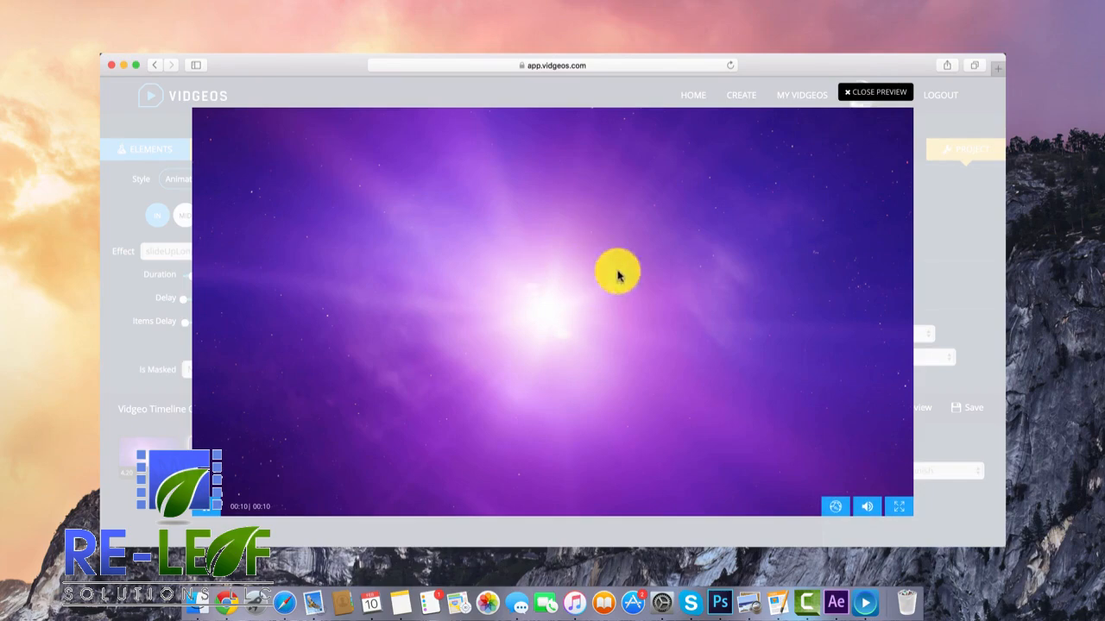
left_click(865, 95)
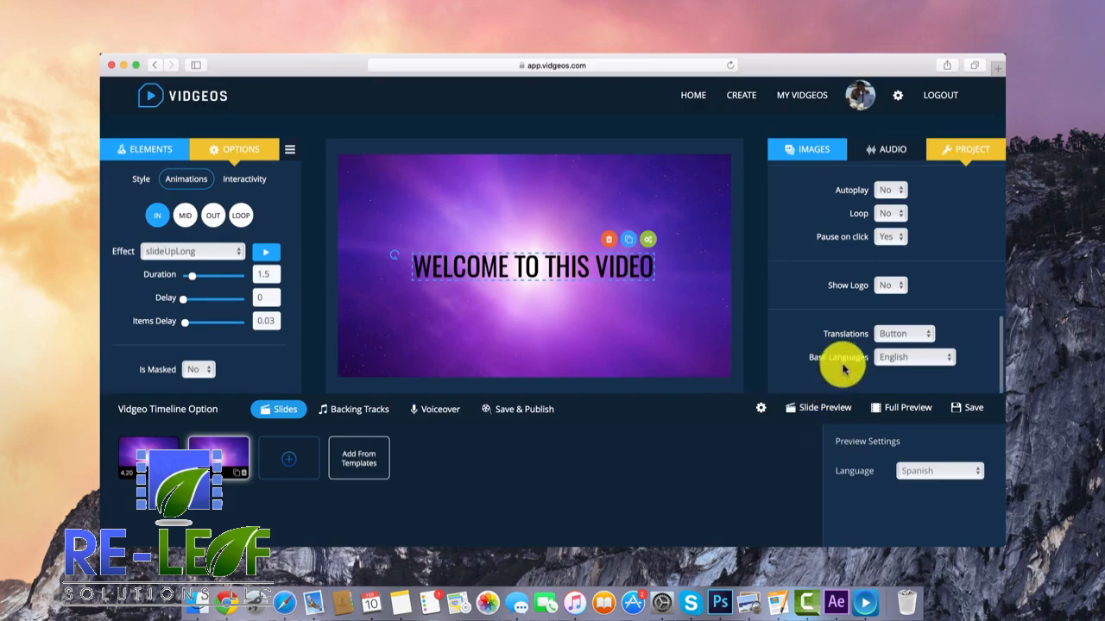
left_click(760, 414)
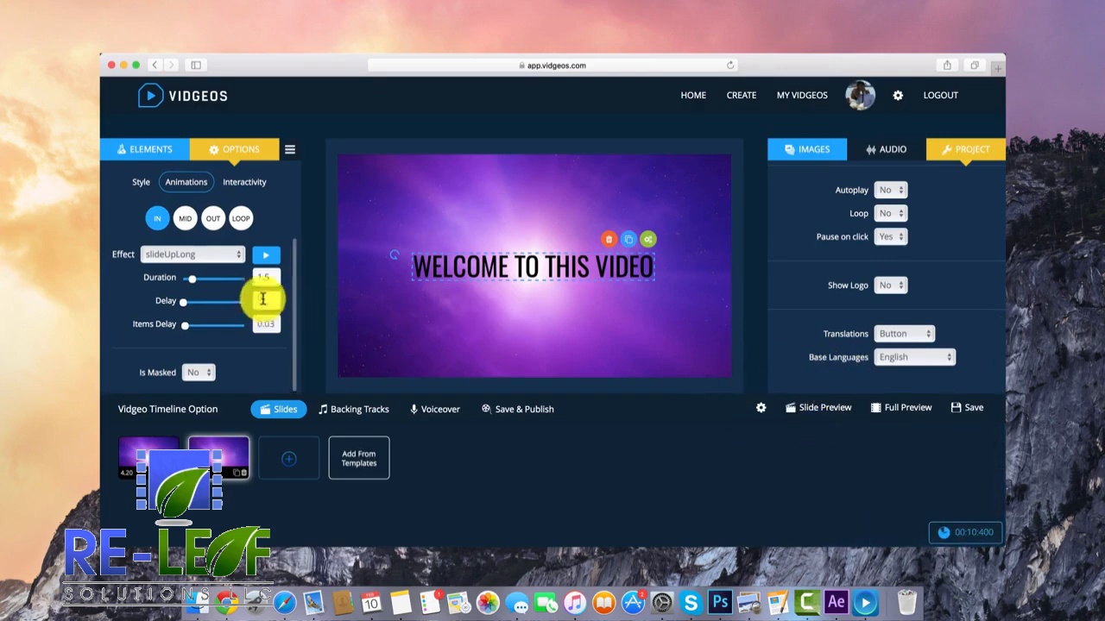
scroll(259, 294, "up", 3)
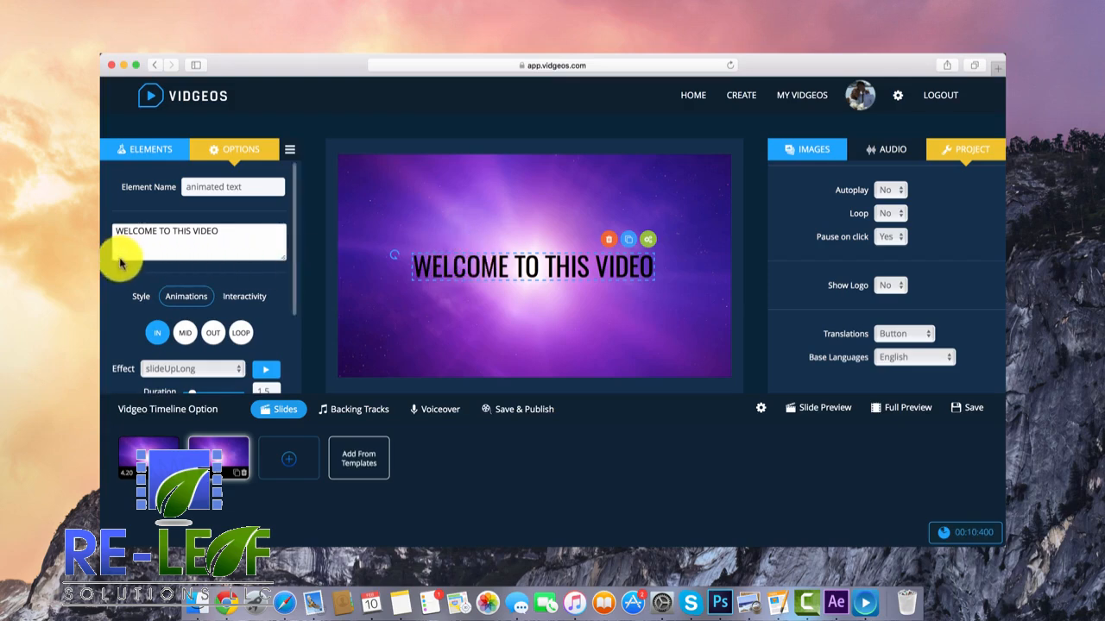
left_click(157, 231)
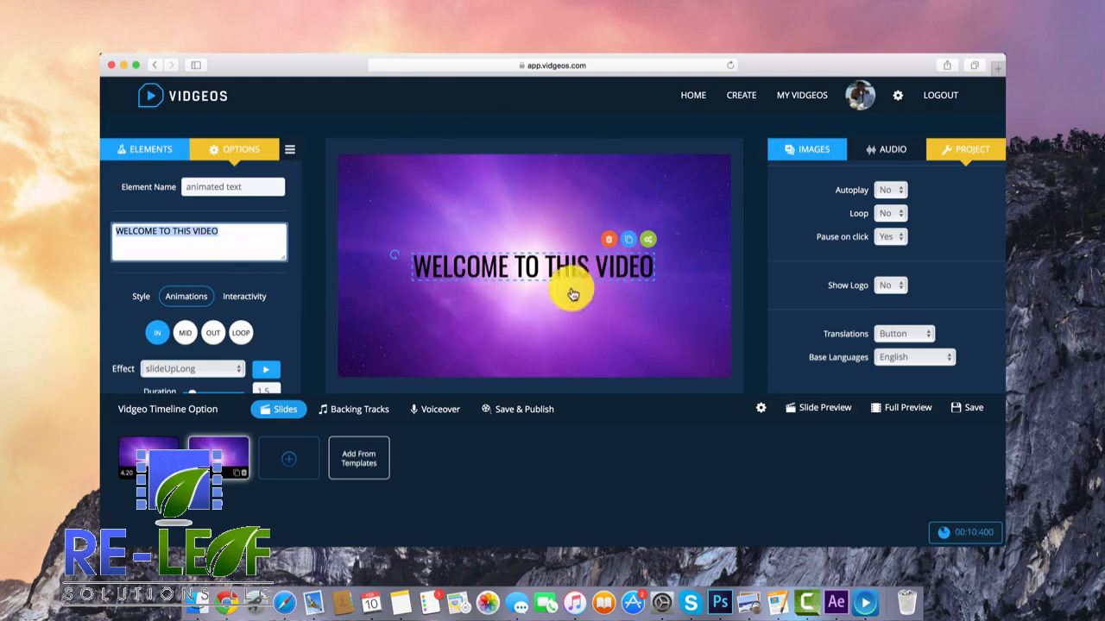
left_click(658, 302)
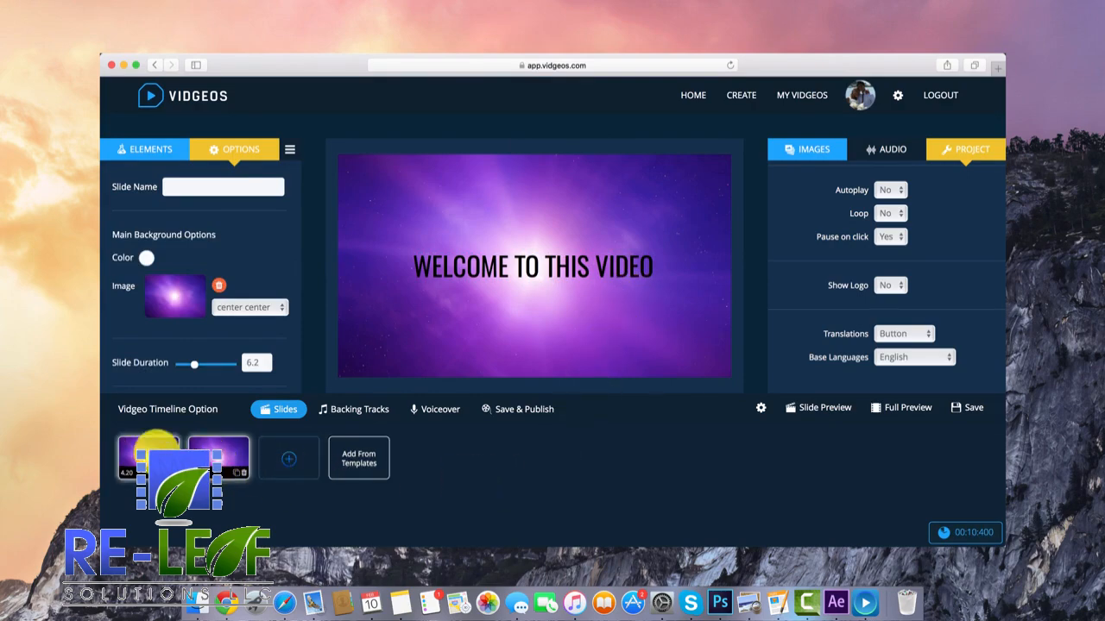
left_click(148, 450)
left_click(221, 462)
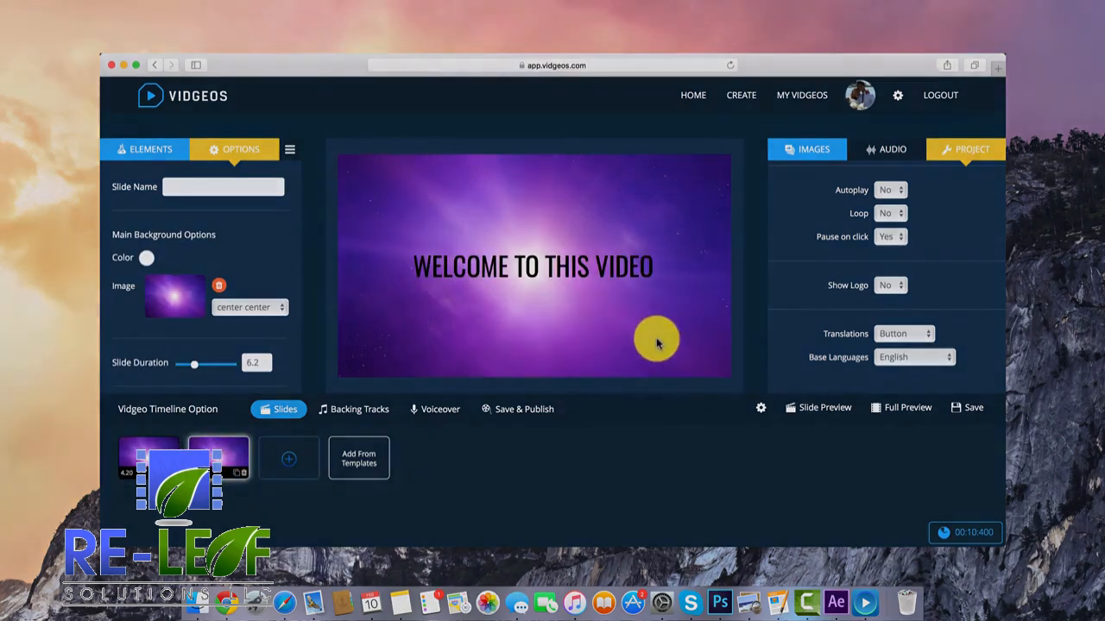